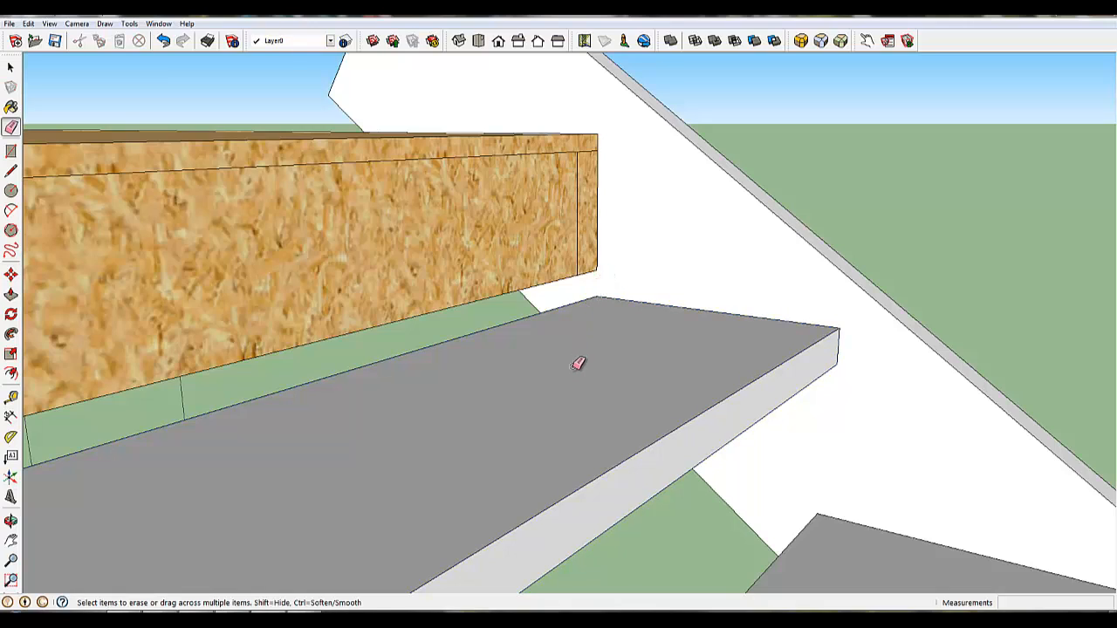
Open the stringer group for editing and draw a line along the landing's bottom edge from the stringer's edge to the landing's corner
mouse_move(579, 364)
middle_down()
mouse_move(620, 314)
mouse_move(626, 335)
mouse_move(663, 324)
mouse_move(643, 330)
mouse_move(646, 357)
middle_up()
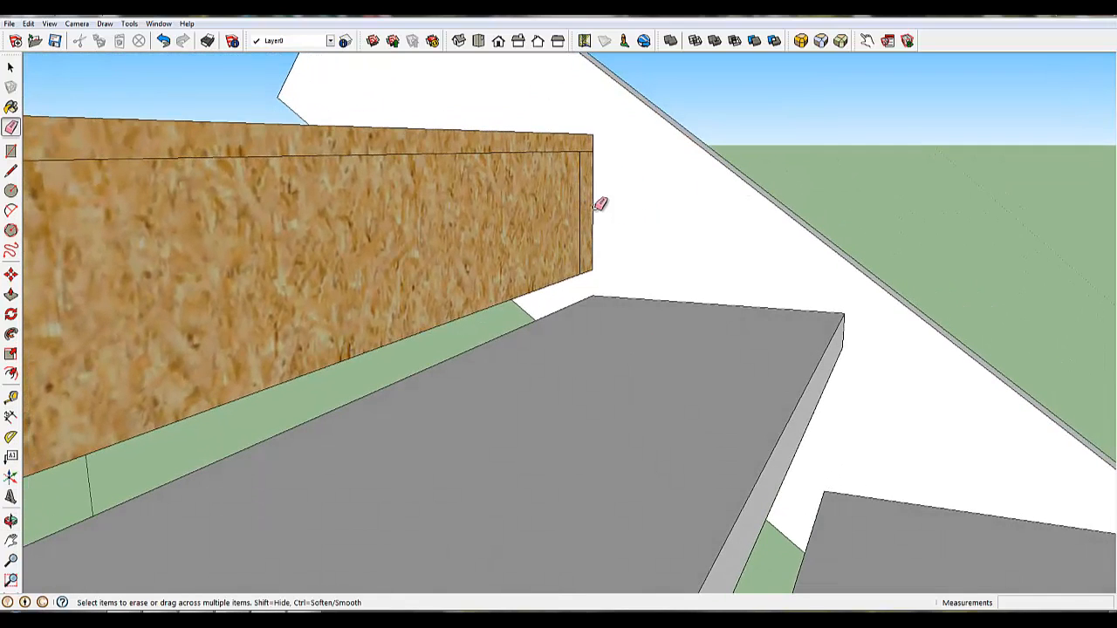
mouse_move(571, 329)
middle_down()
mouse_move(581, 314)
mouse_move(683, 274)
mouse_move(725, 279)
mouse_move(753, 259)
mouse_move(767, 202)
mouse_move(791, 200)
middle_up()
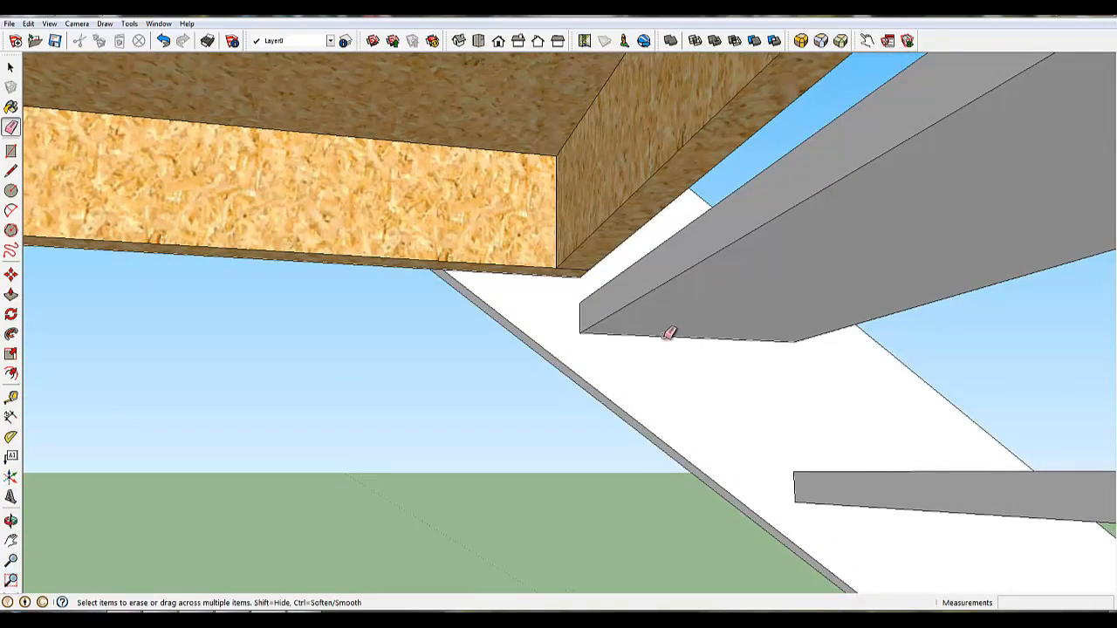
key(space)
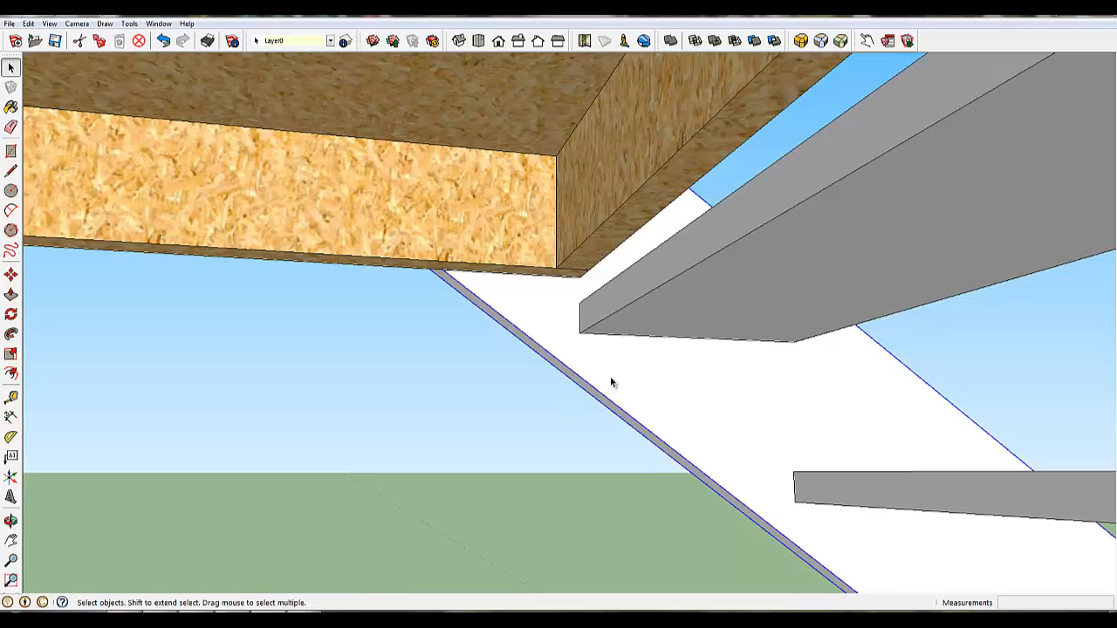
key(ctrl+a)
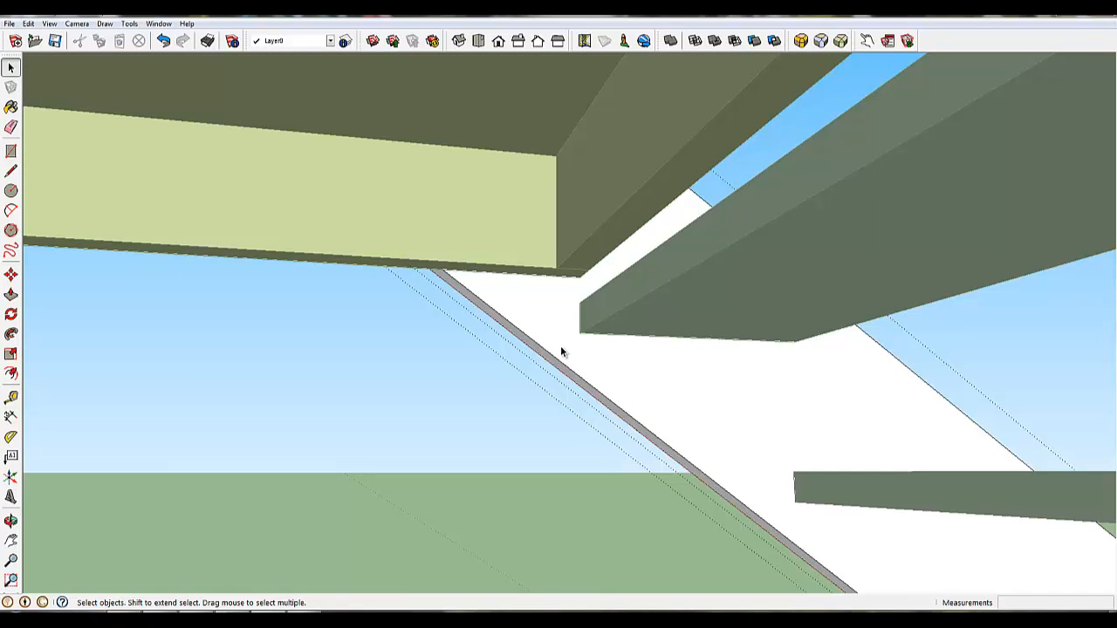
key(l)
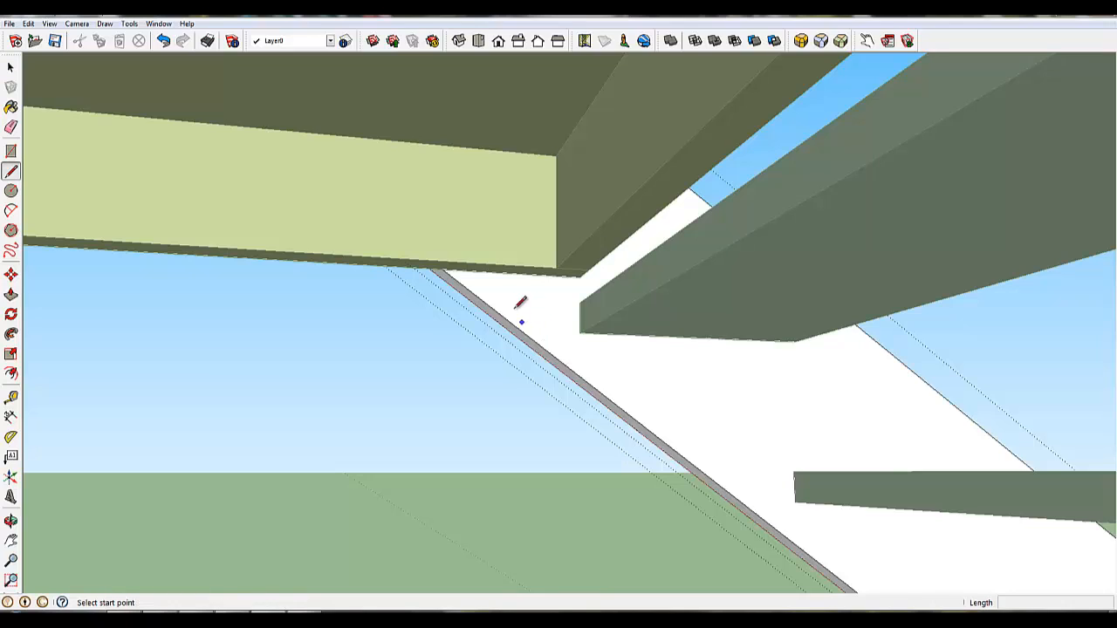
click(443, 270)
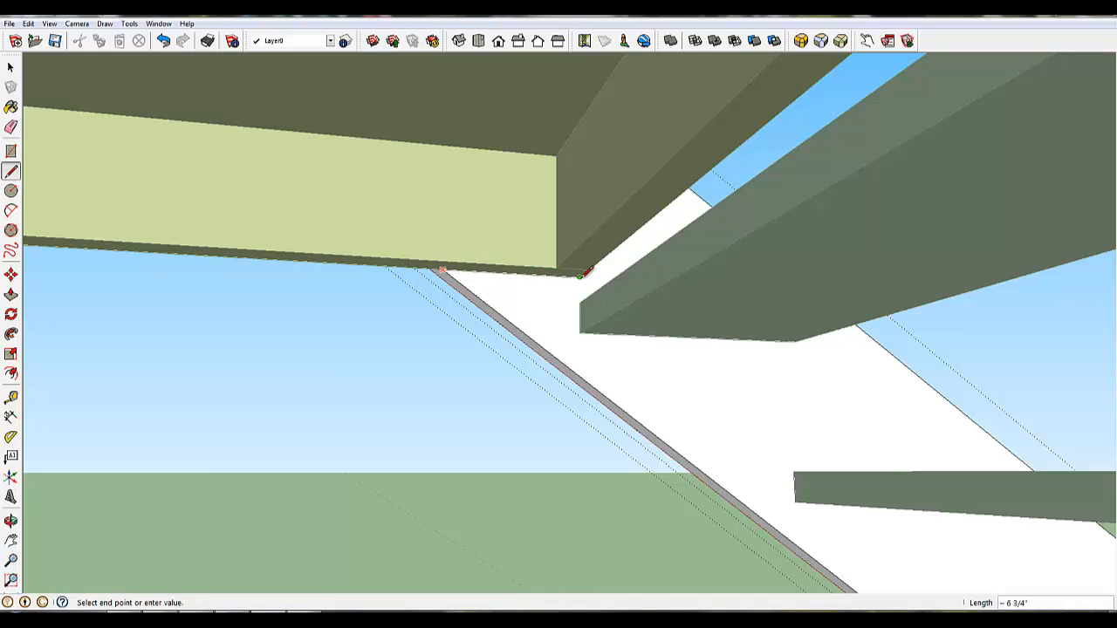
click(579, 277)
Draw a vertical line on the stringer from the landing's bottom corner up along its front to the stringer's sloped edge
middle_drag(630, 264, 511, 340)
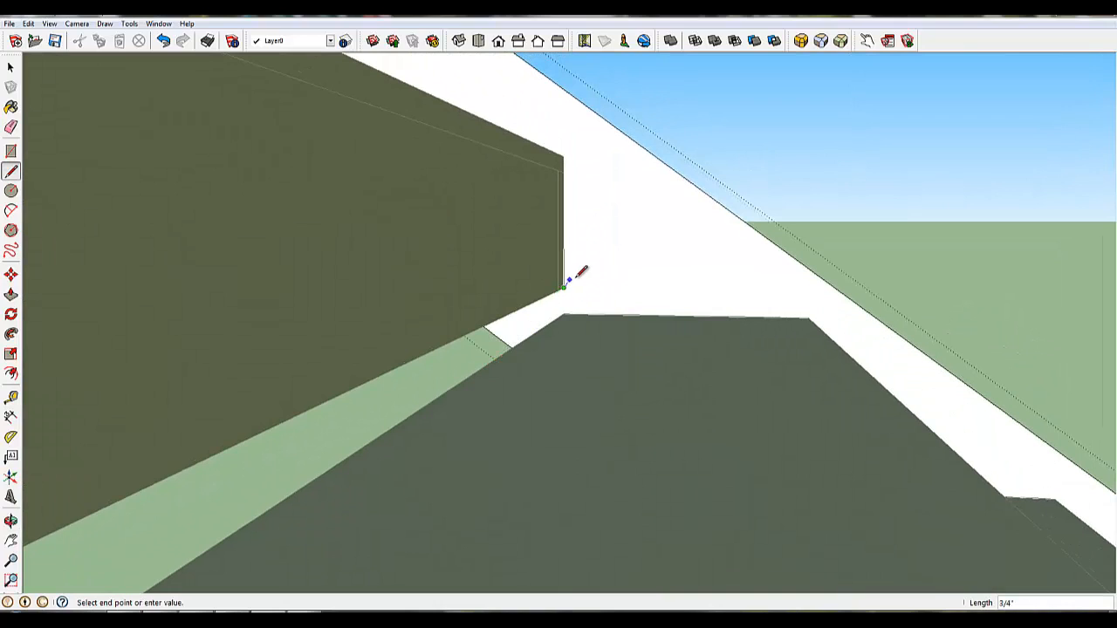
click(561, 96)
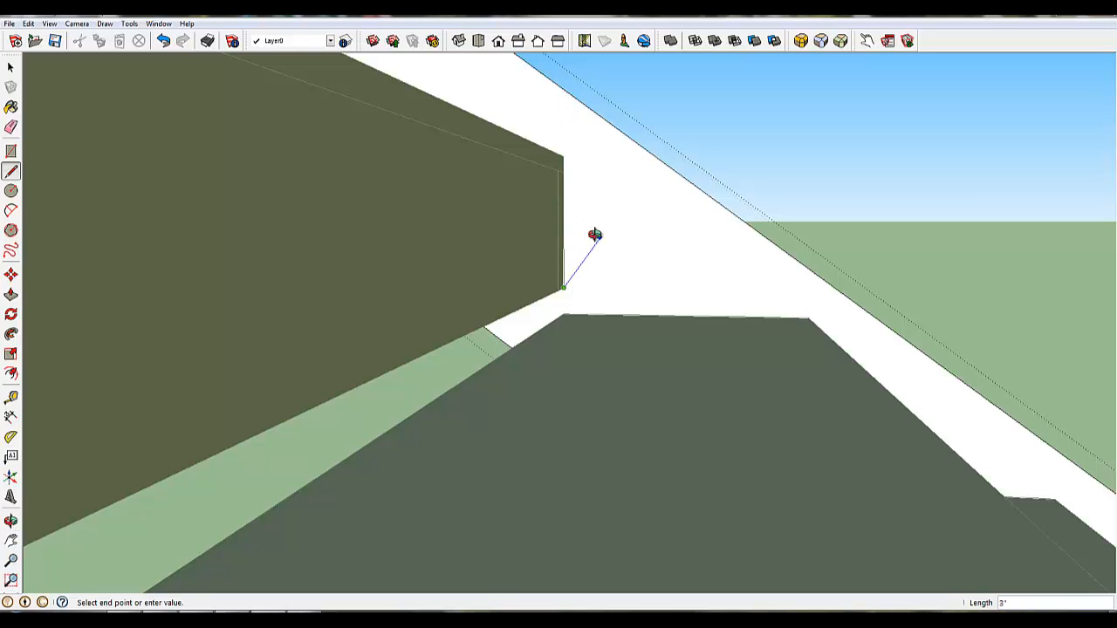
middle_drag(596, 235, 506, 265)
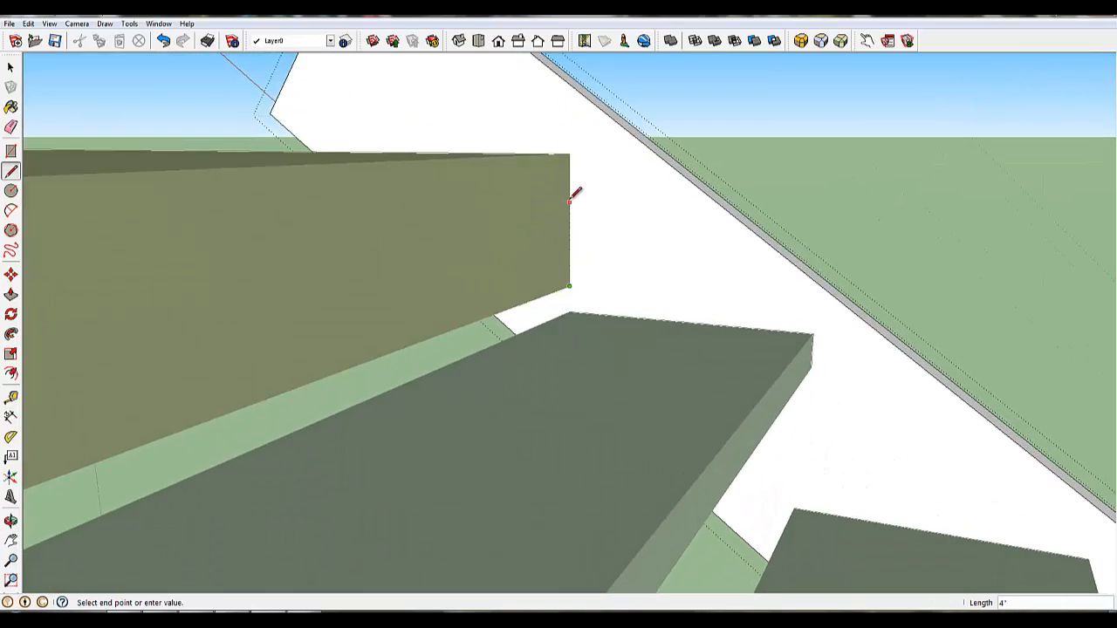
click(574, 82)
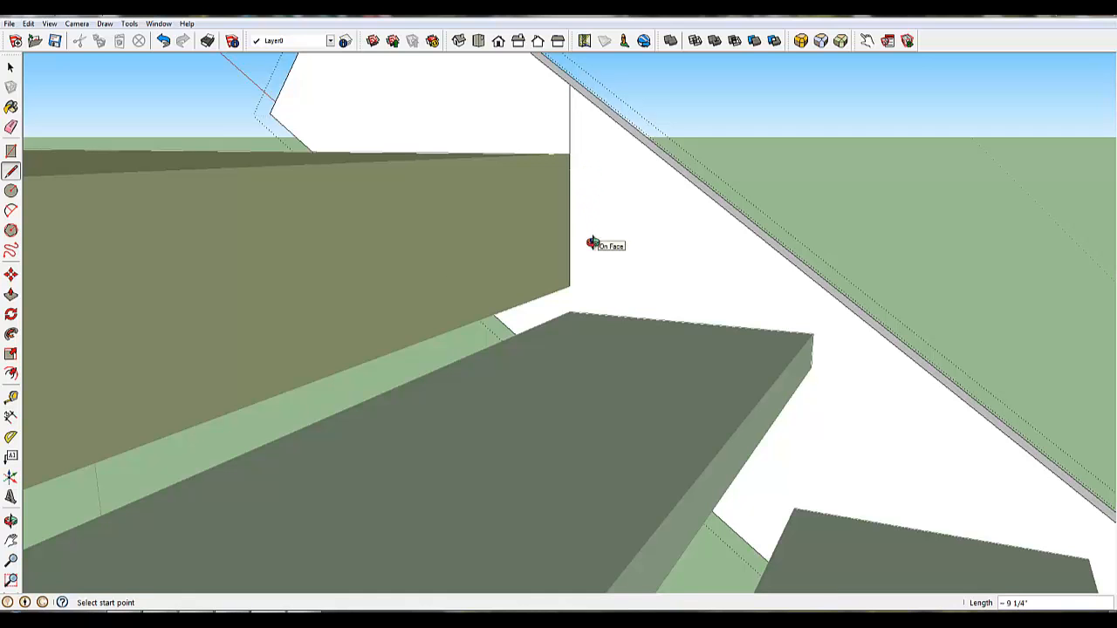
mouse_move(590, 242)
middle_down()
mouse_move(617, 165)
mouse_move(639, 192)
mouse_move(602, 259)
middle_up()
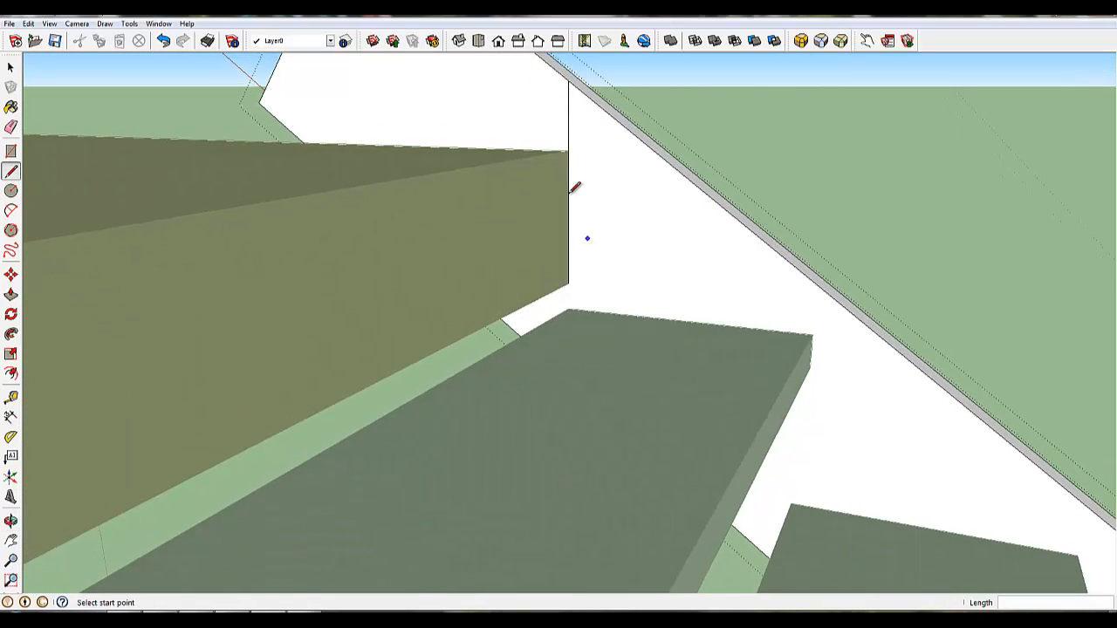
Push the stringer section overlapping the landing's side back 1 1/2" with Push/Pull to cut it away
key(p)
click(513, 109)
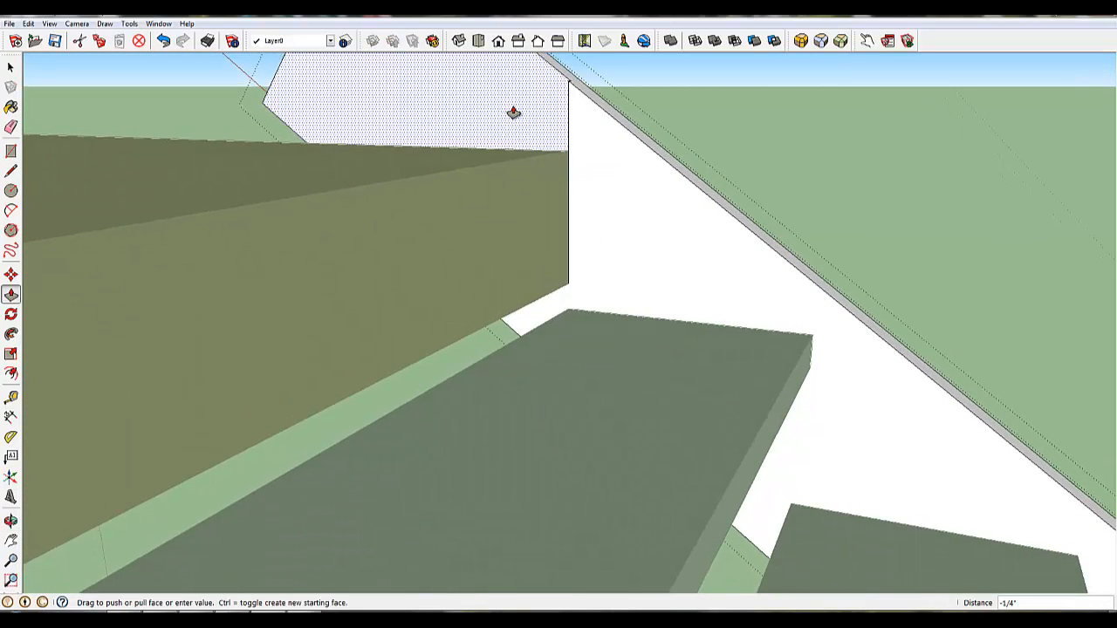
click(527, 109)
middle_drag(773, 158, 530, 210)
mouse_move(808, 156)
middle_down()
mouse_move(641, 169)
mouse_move(742, 190)
mouse_move(654, 192)
mouse_move(474, 171)
mouse_move(369, 142)
mouse_move(270, 154)
mouse_move(292, 148)
middle_up()
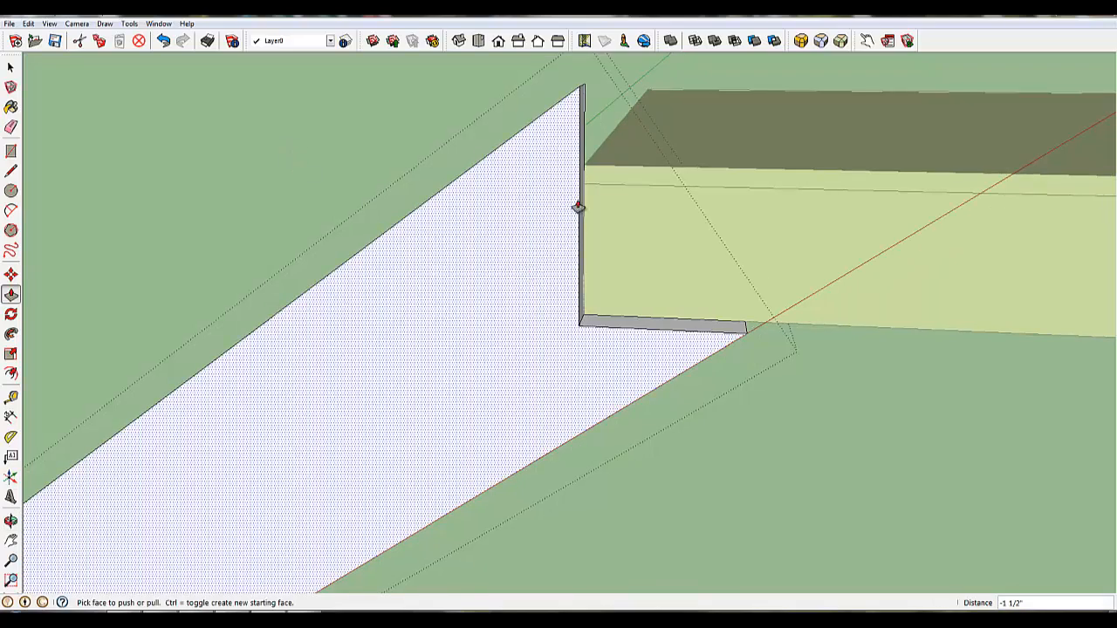
middle_drag(341, 205, 890, 229)
middle_drag(776, 242, 773, 215)
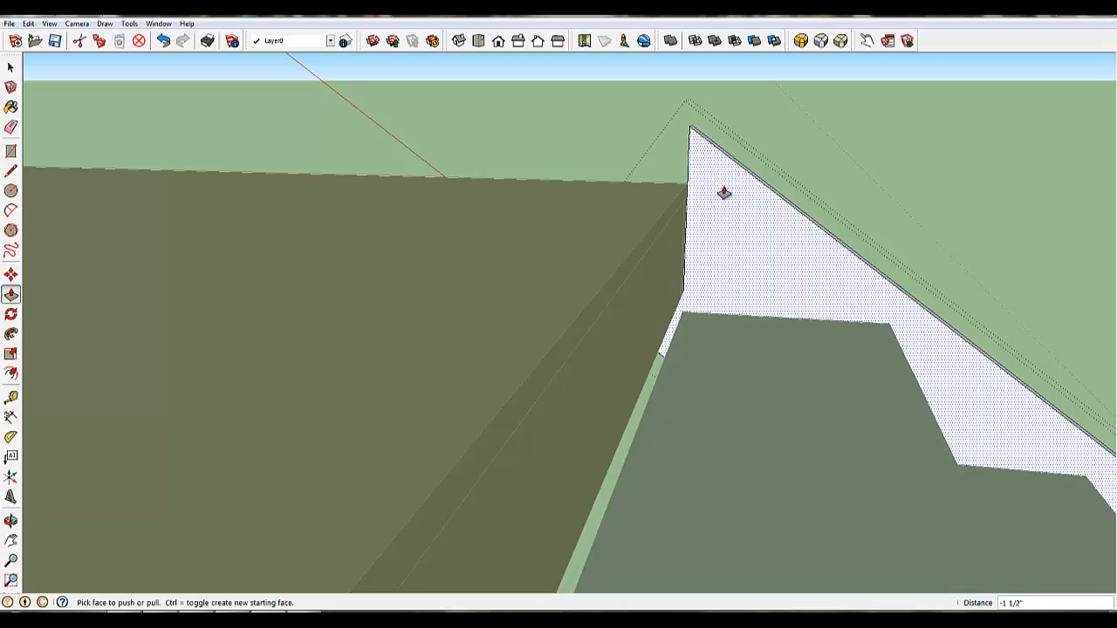
Draw a line across the stringer's tip level with the landing's top and push the piece above it back 1 1/2" to remove it
key(l)
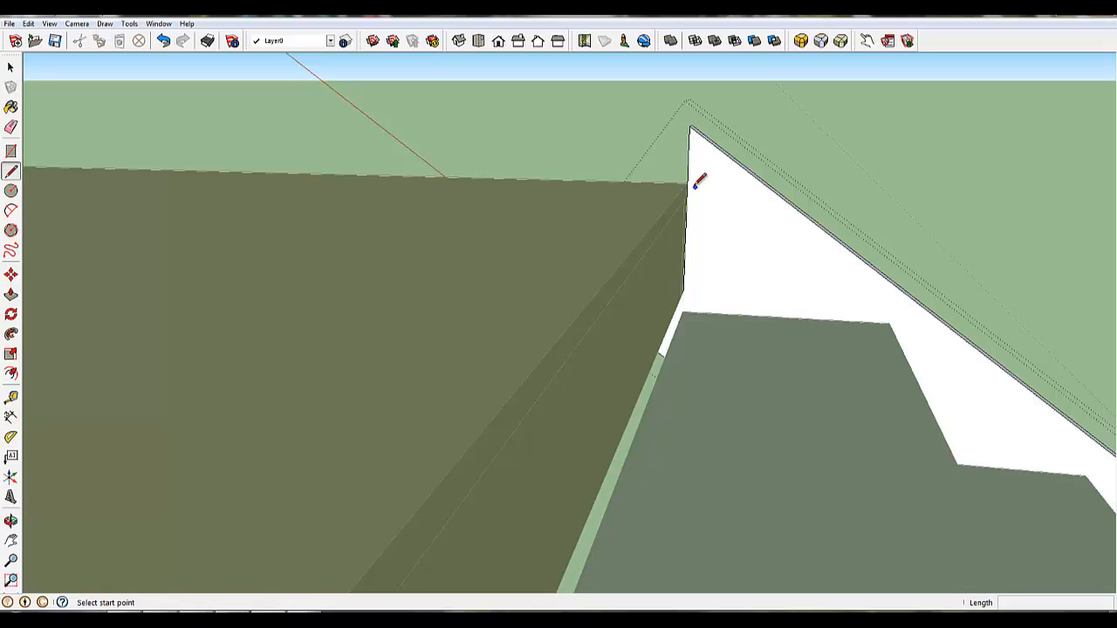
click(639, 181)
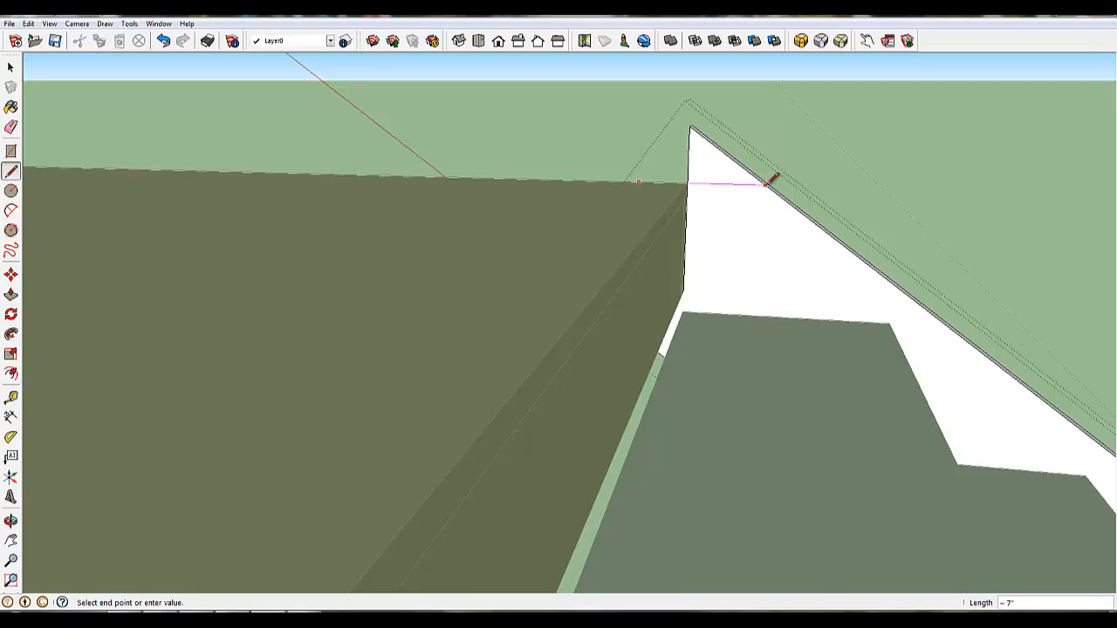
click(772, 184)
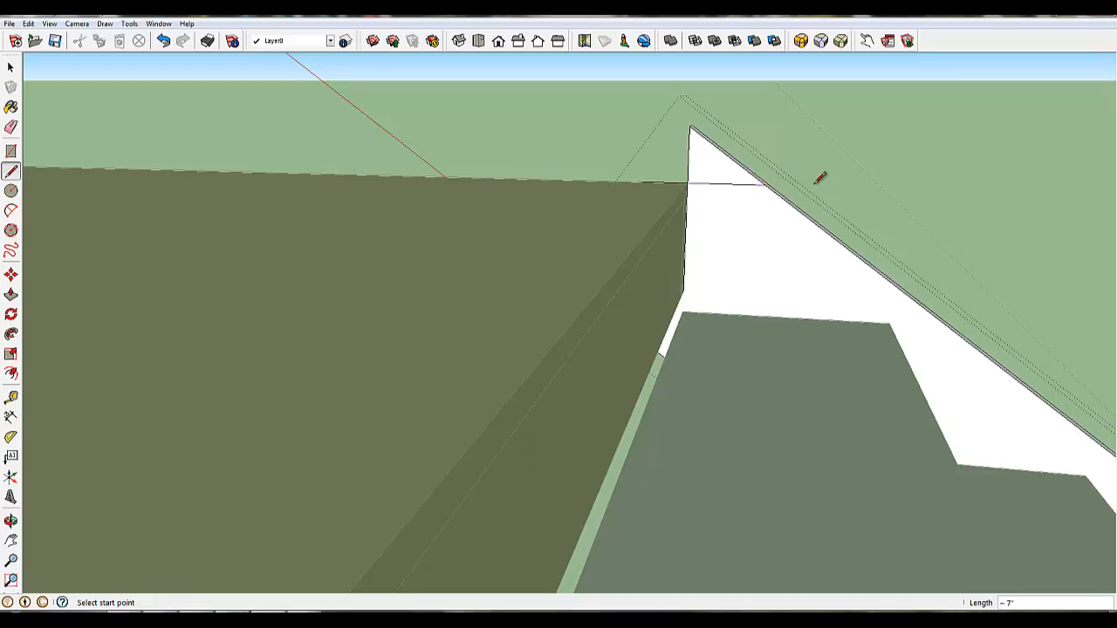
middle_drag(818, 174, 768, 203)
key(p)
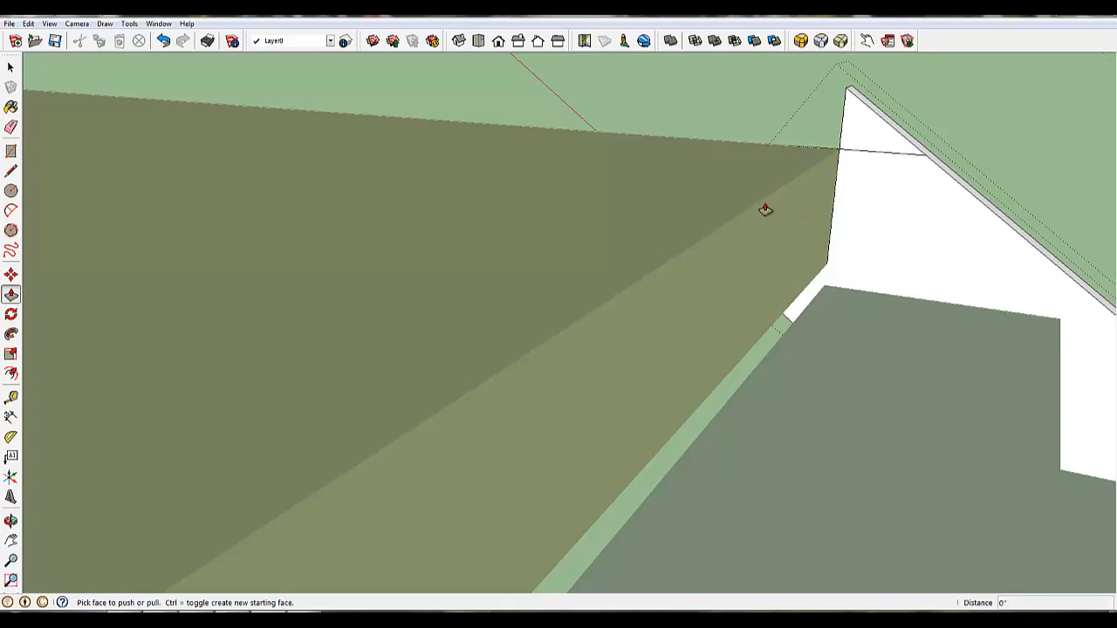
click(861, 125)
click(864, 130)
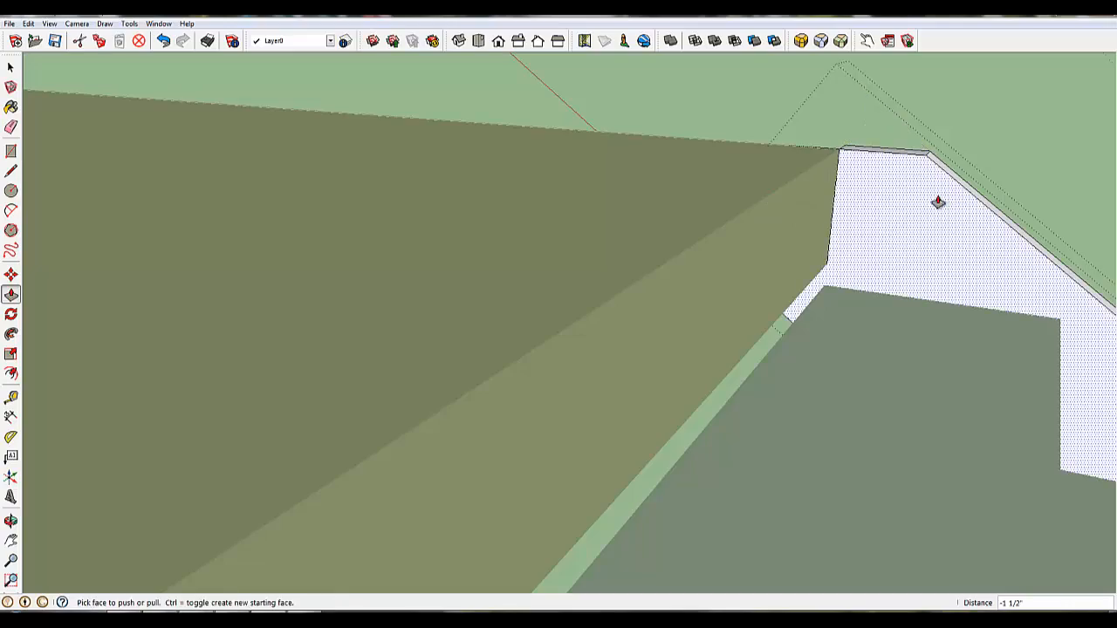
Close the stringer group to return to the whole staircase model
middle_drag(937, 200, 673, 174)
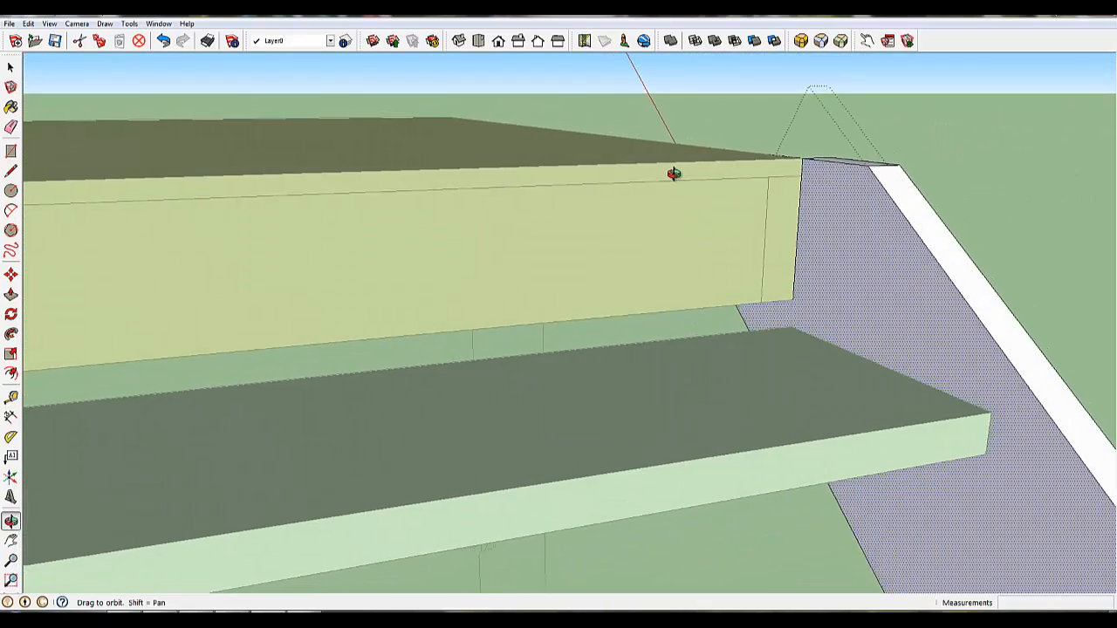
scroll(677, 187, down, 8)
scroll(685, 198, down, 5)
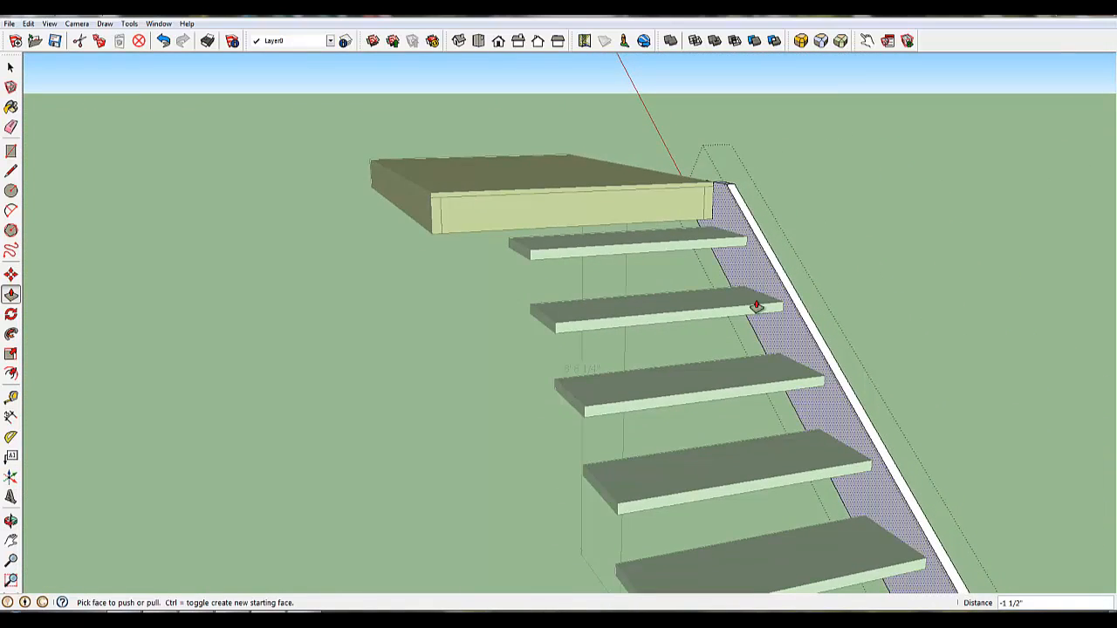
scroll(784, 318, down, 3)
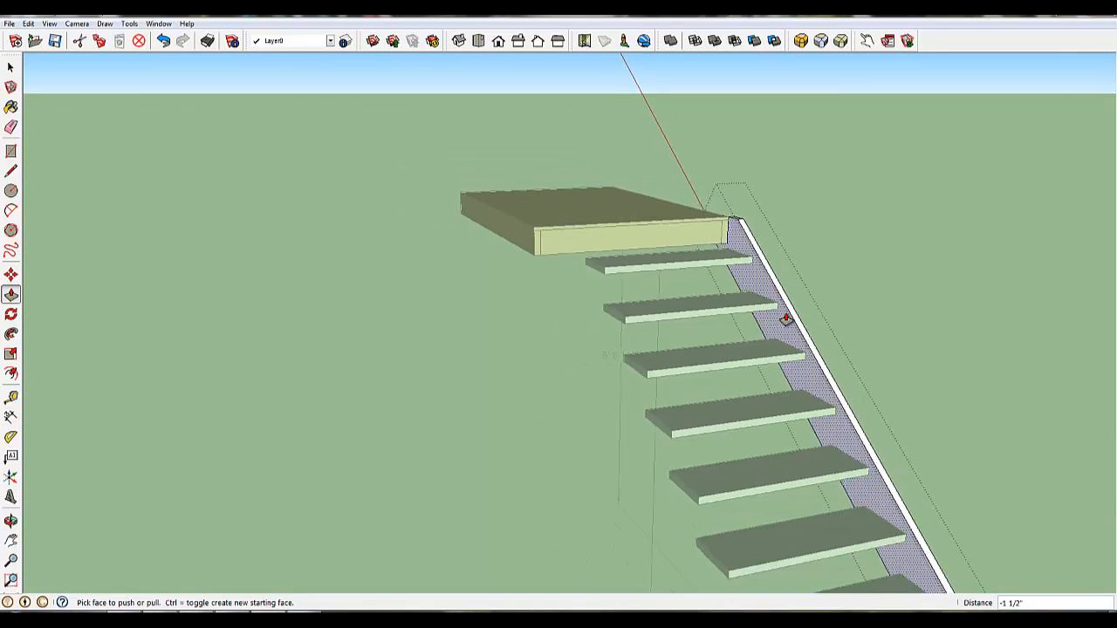
middle_drag(783, 319, 665, 183)
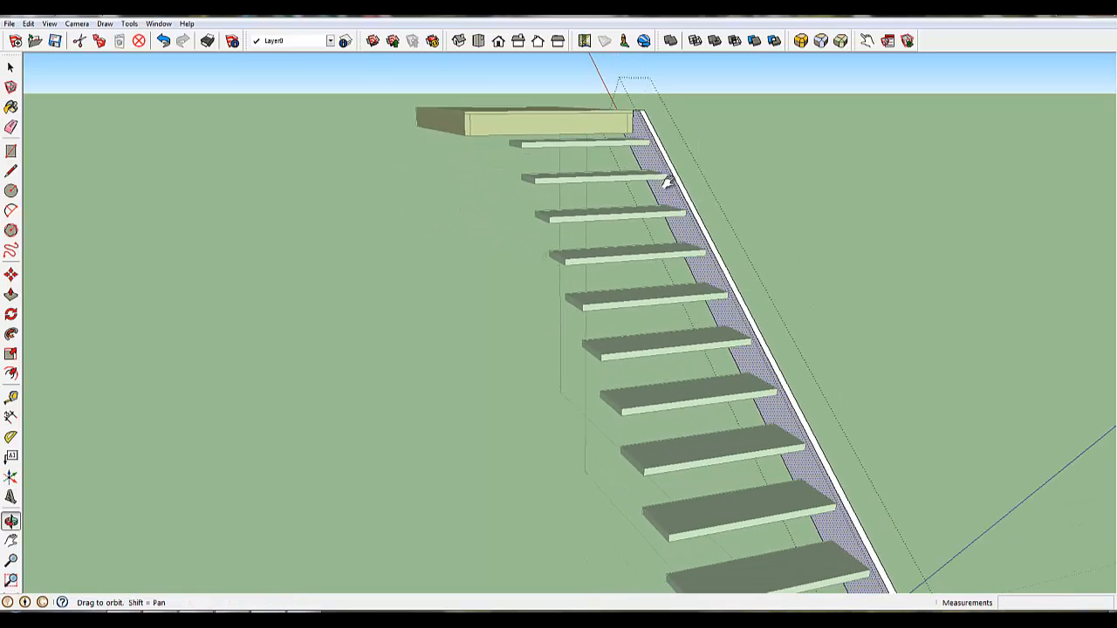
scroll(686, 257, down, 5)
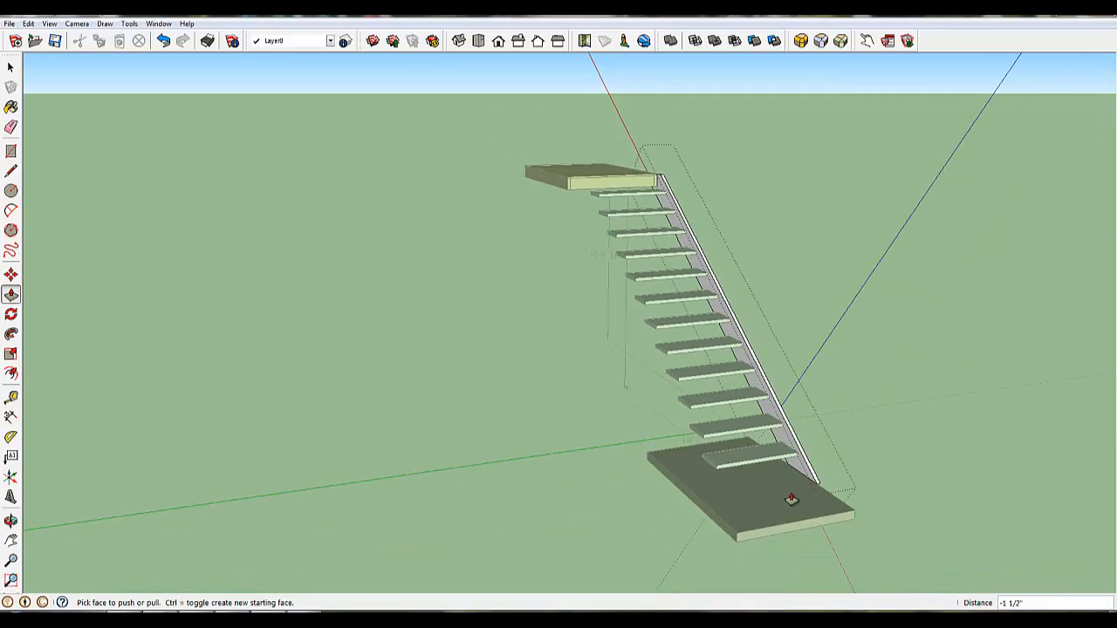
scroll(790, 499, up, 2)
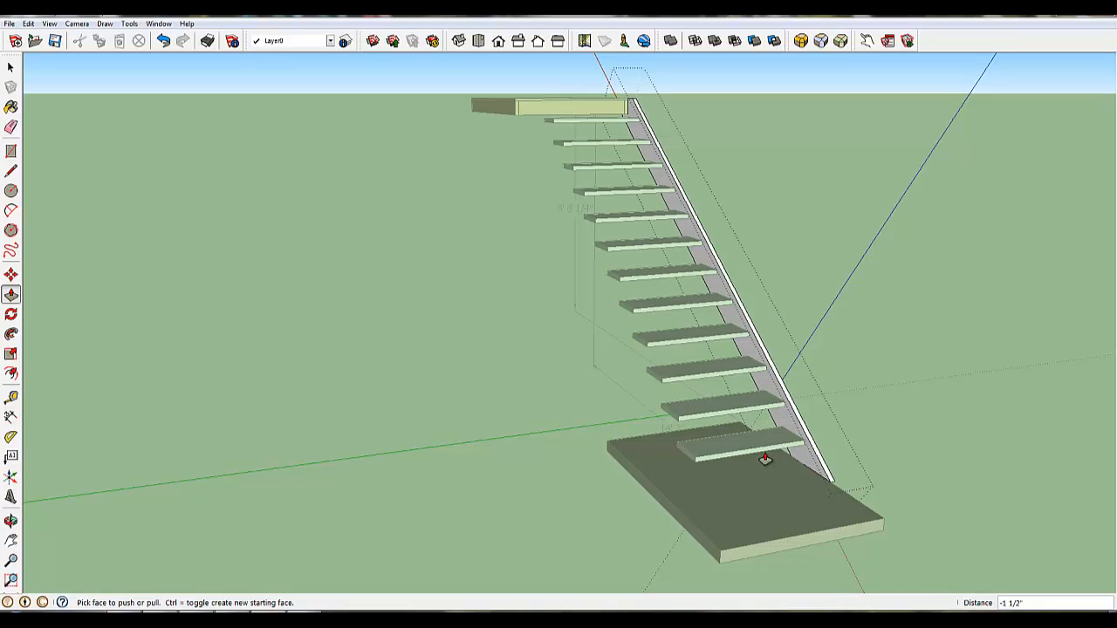
key(space)
click(885, 470)
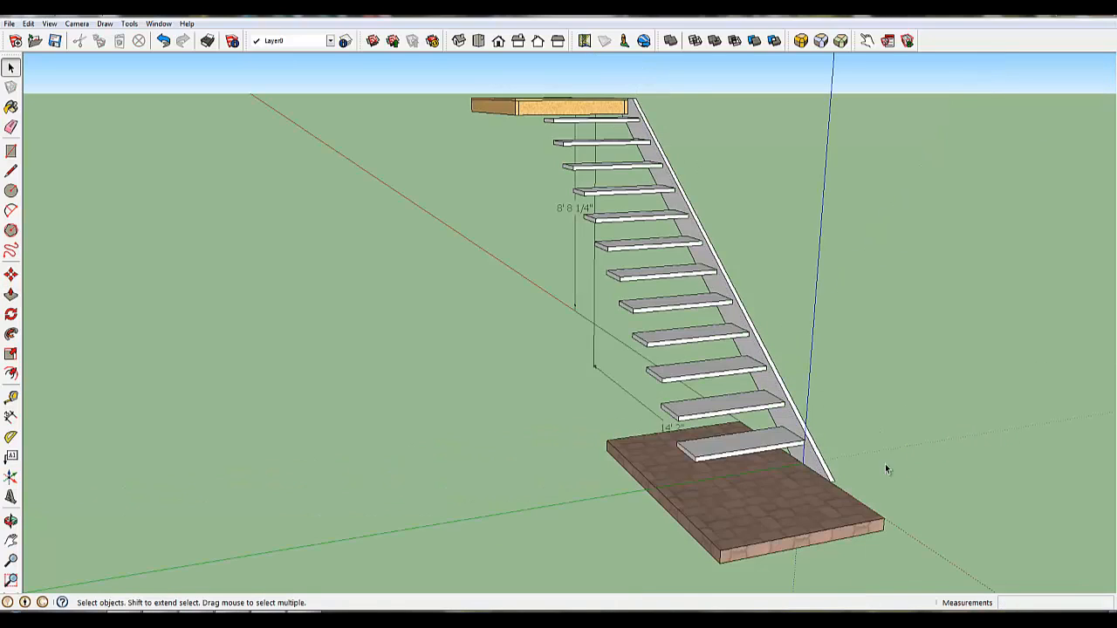
Copy the stringer 37.5 inches from its bottom corner to the opposite side of the treads
scroll(857, 491, up, 5)
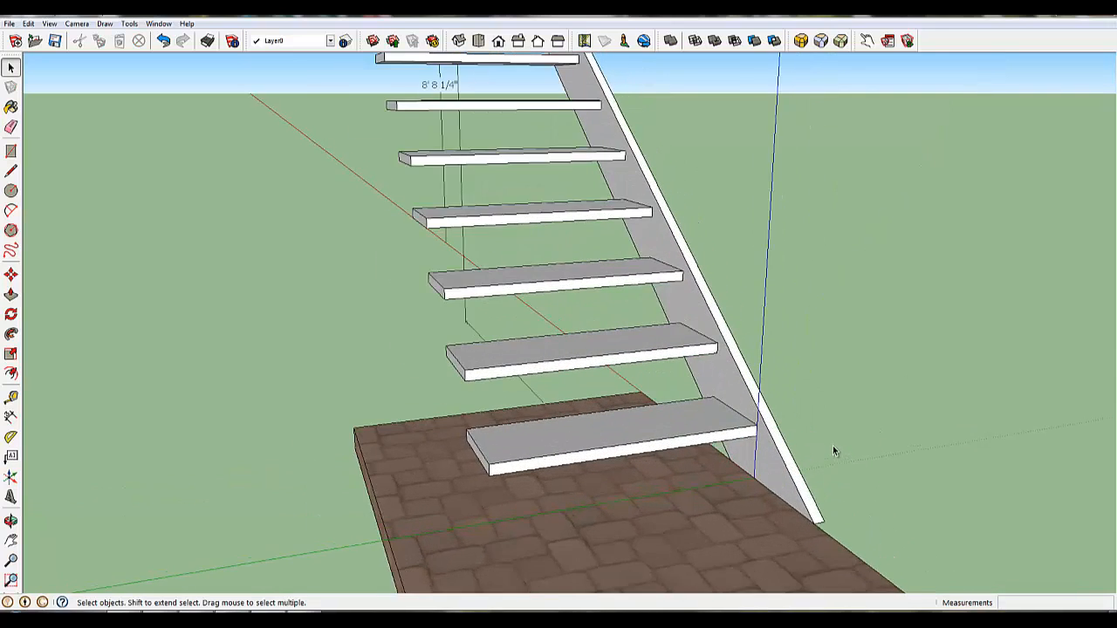
click(771, 507)
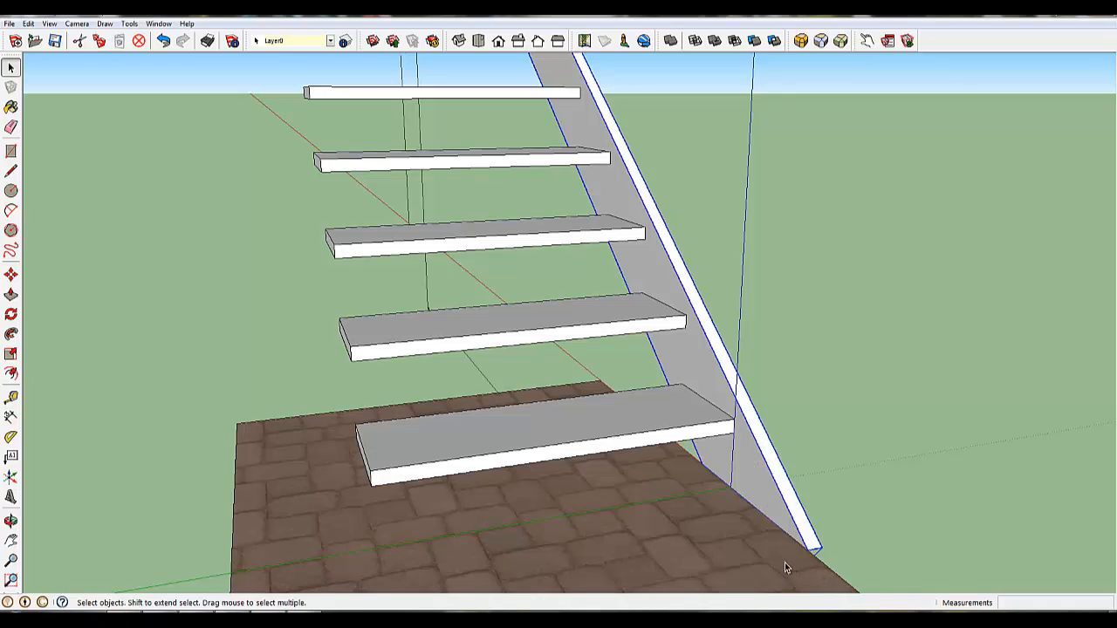
middle_drag(764, 563, 707, 469)
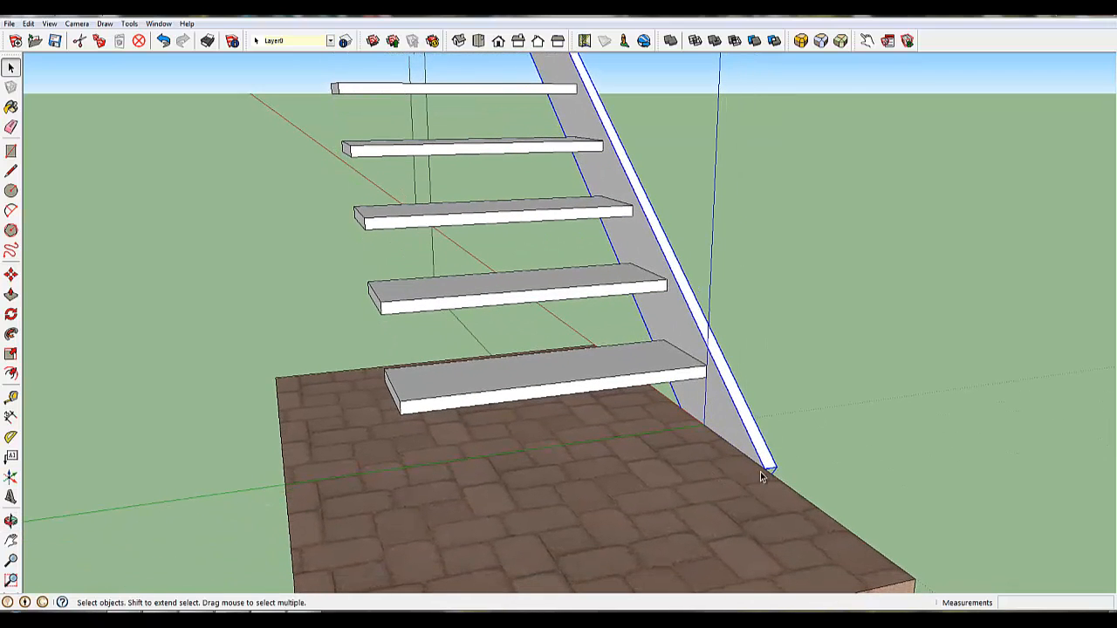
key(m)
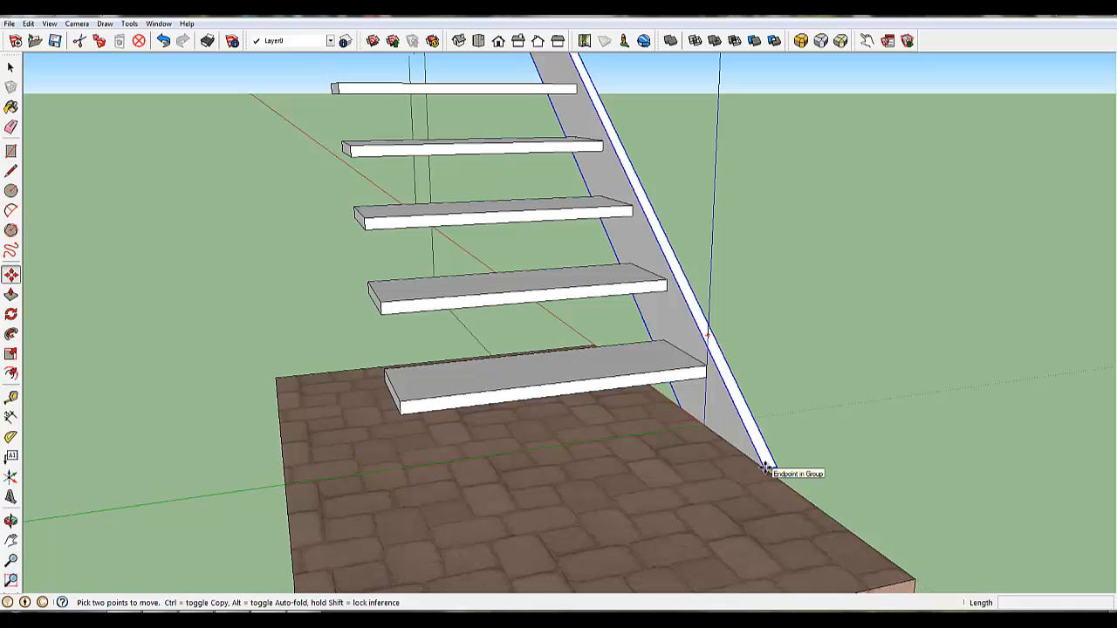
click(766, 469)
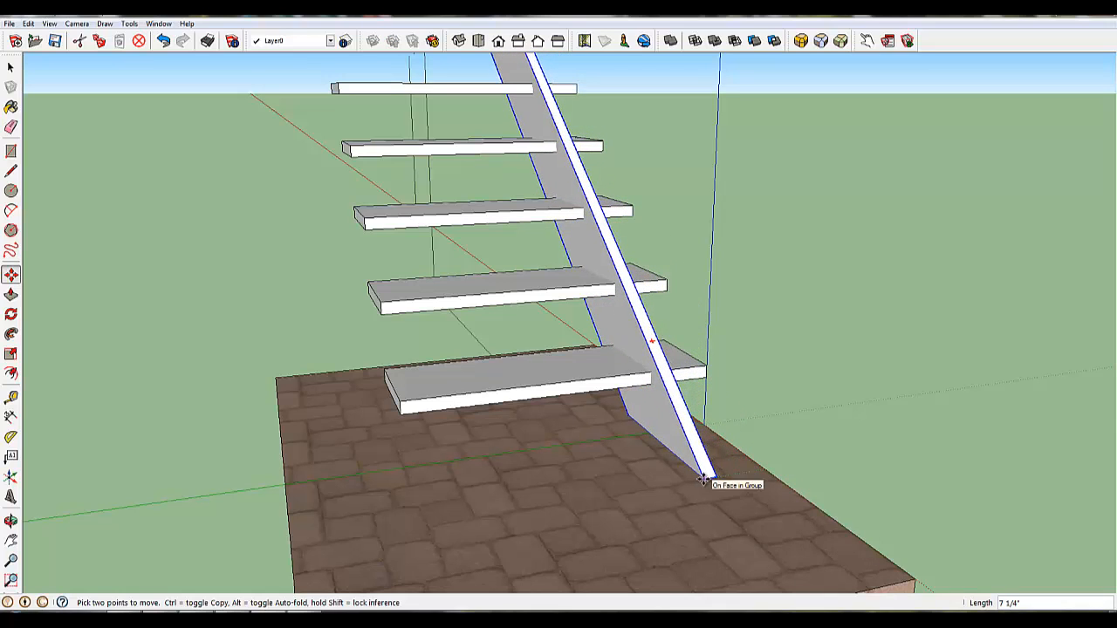
key(ctrl)
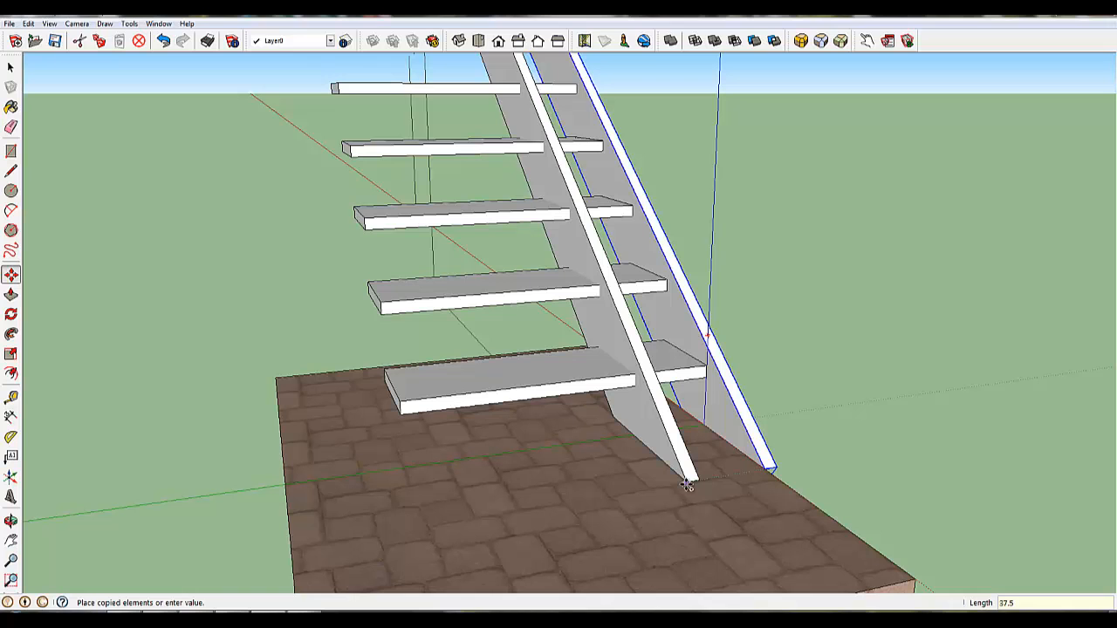
key(Return)
middle_drag(649, 513, 551, 481)
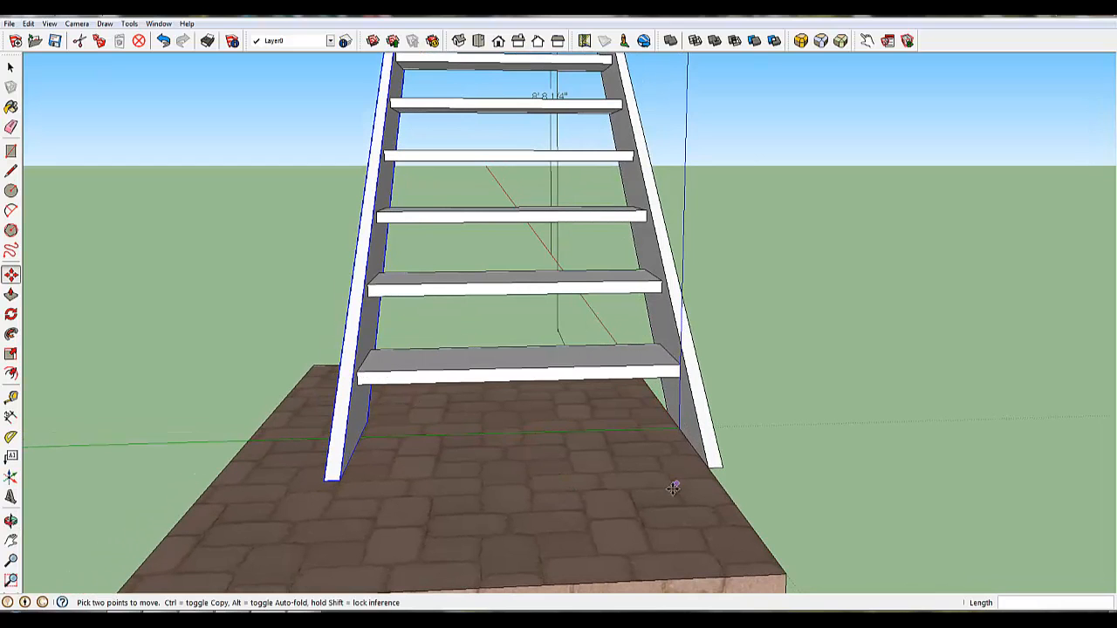
middle_drag(729, 461, 695, 494)
scroll(735, 430, down, 4)
key(m)
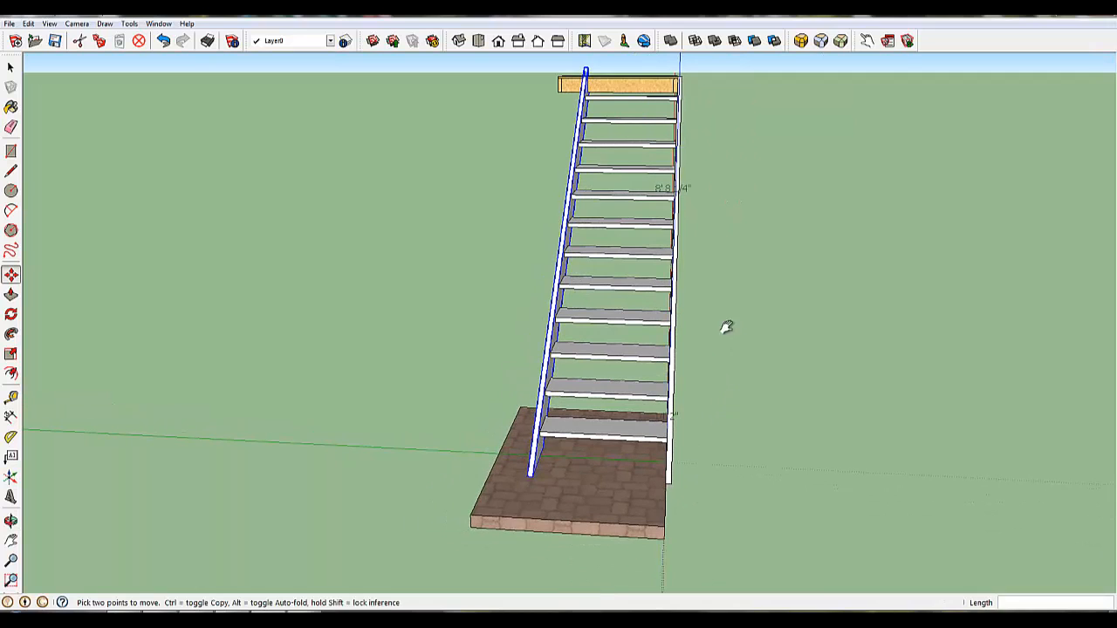
middle_drag(726, 326, 718, 477)
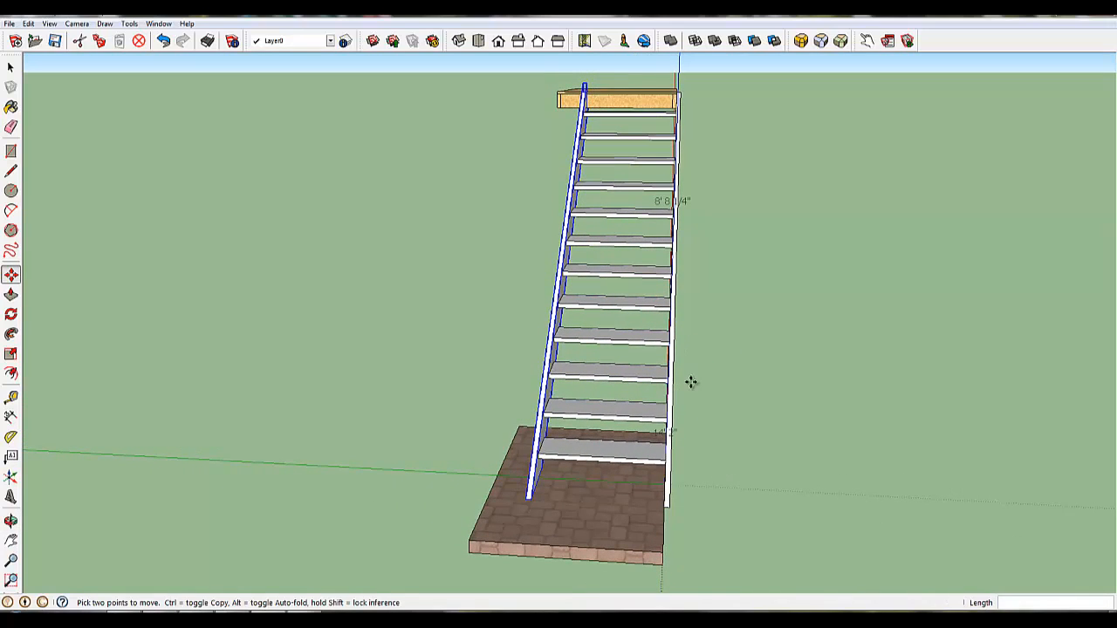
Move both stringers and all the treads together about 6" along the landing's front edge, inward from the landing's side
middle_drag(770, 414, 642, 394)
key(space)
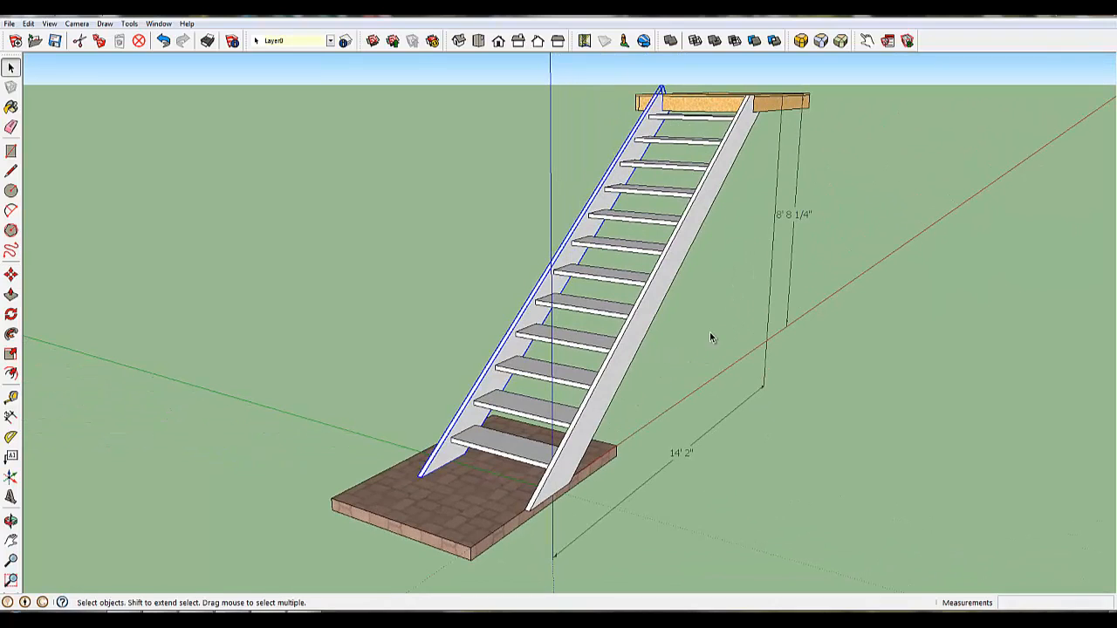
drag(520, 147, 514, 162)
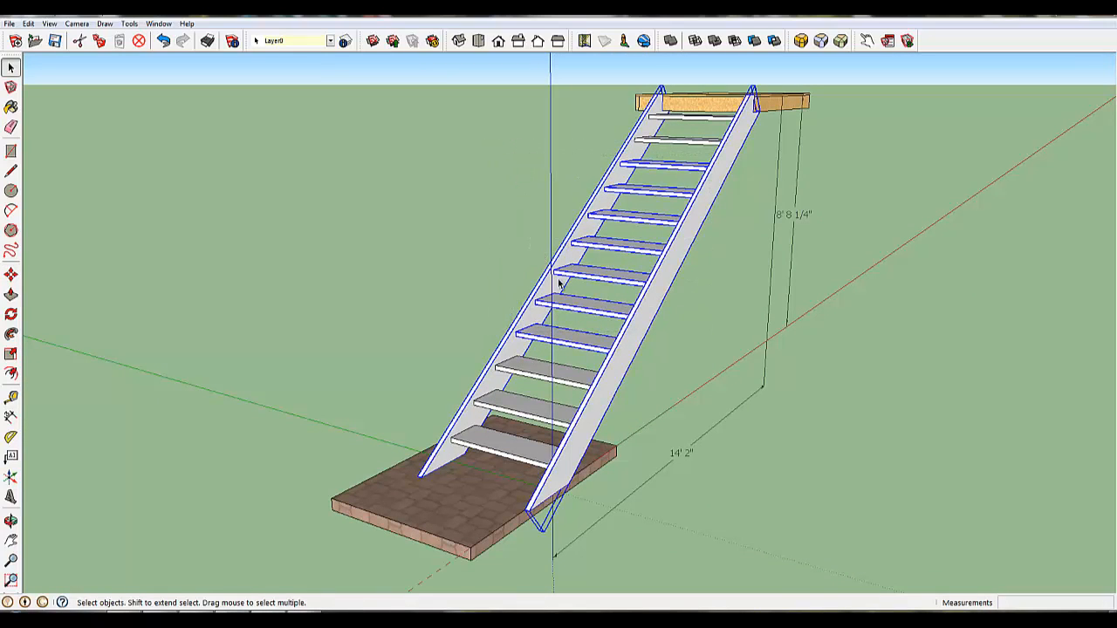
shift+click(536, 372)
shift+click(531, 412)
shift+click(511, 448)
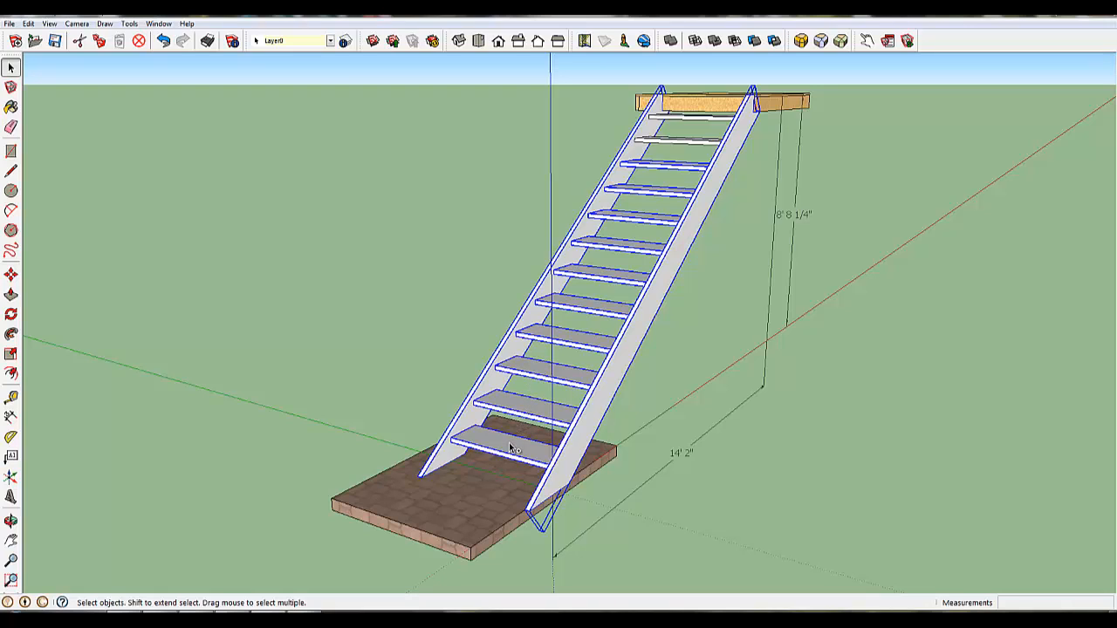
shift+click(691, 145)
shift+click(688, 120)
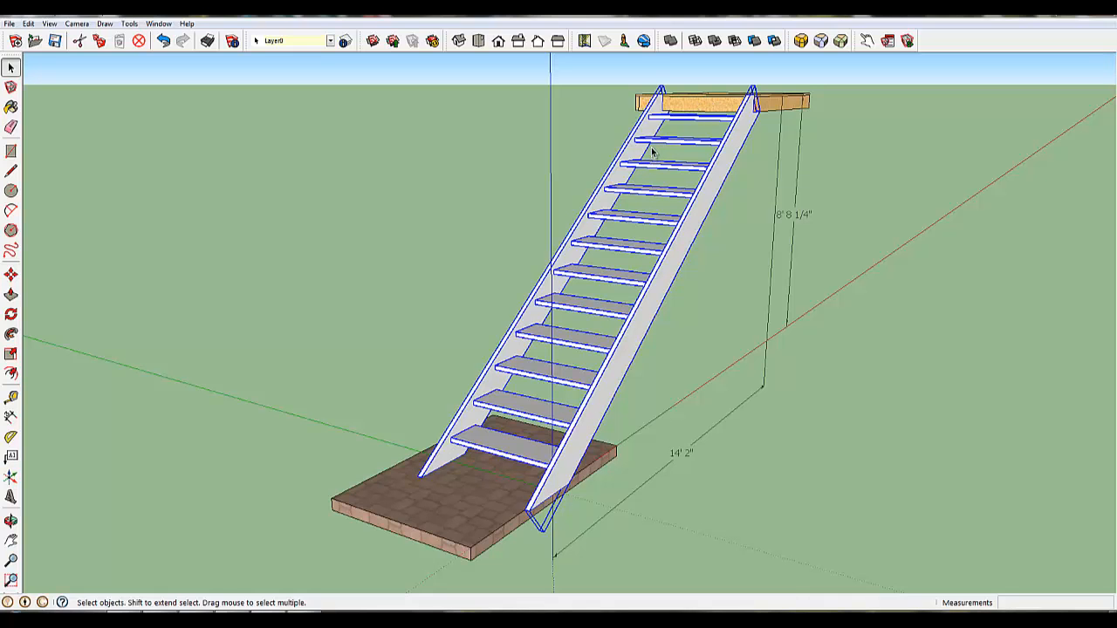
middle_drag(598, 146, 757, 349)
scroll(576, 262, up, 4)
scroll(589, 253, up, 5)
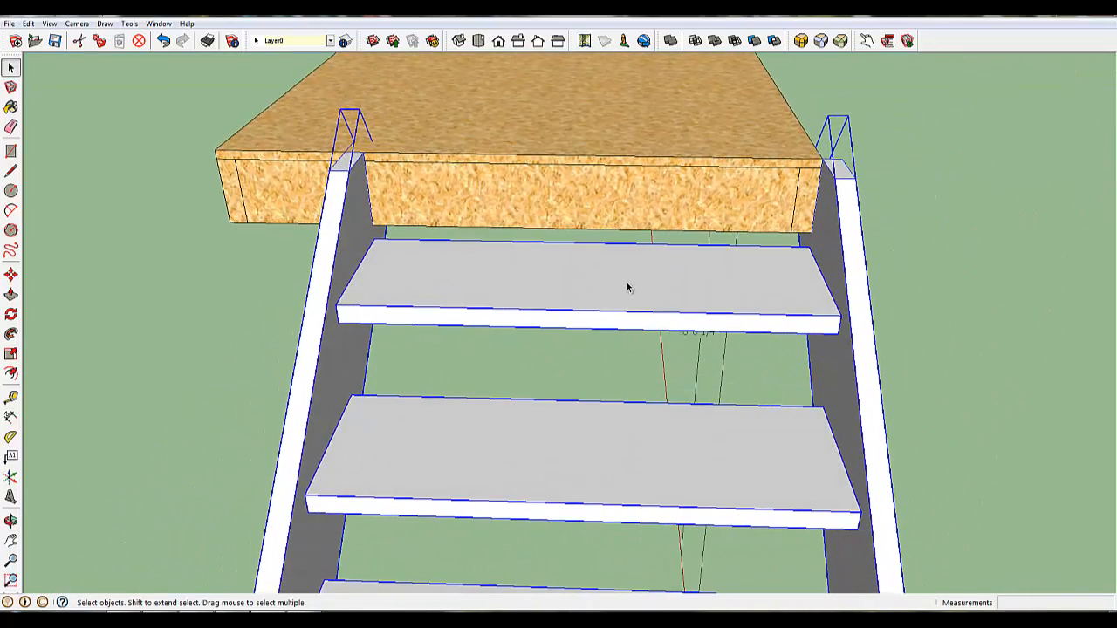
key(m)
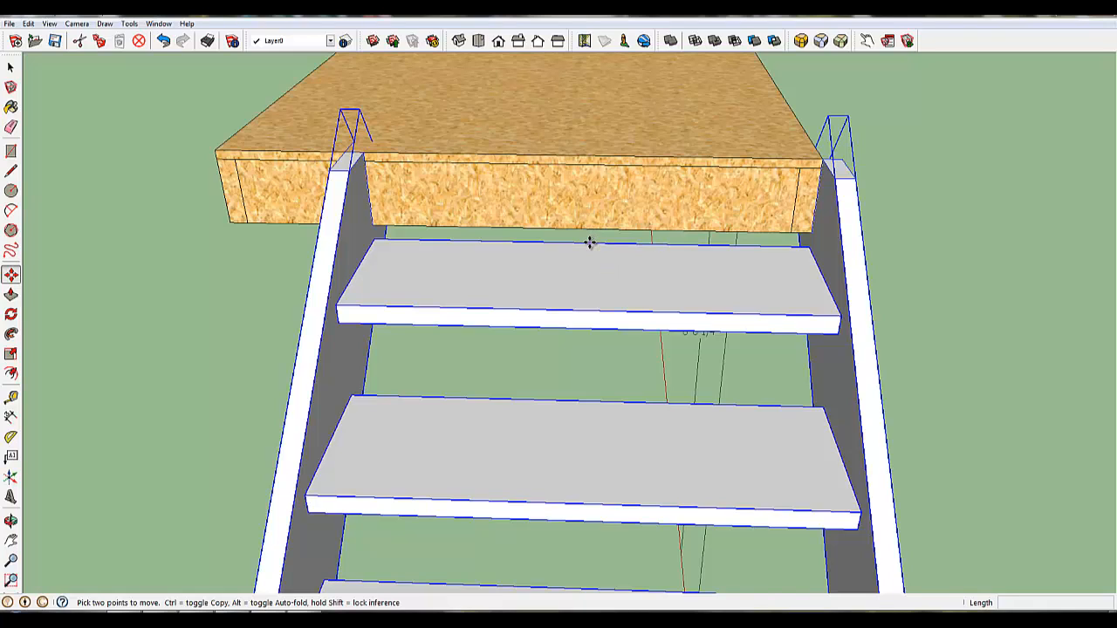
click(590, 244)
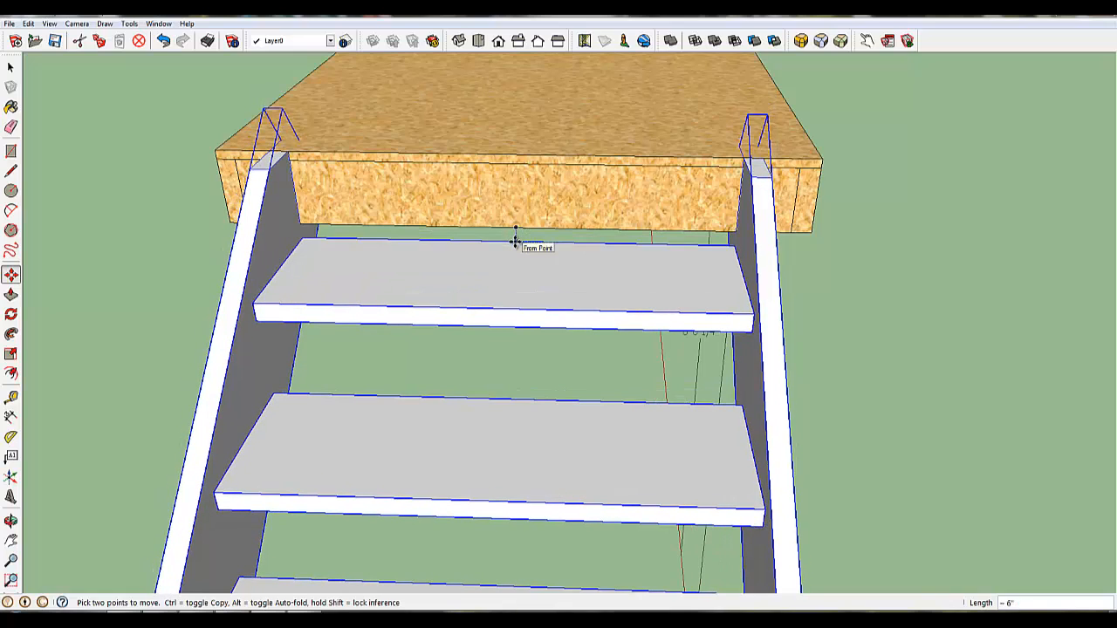
click(516, 240)
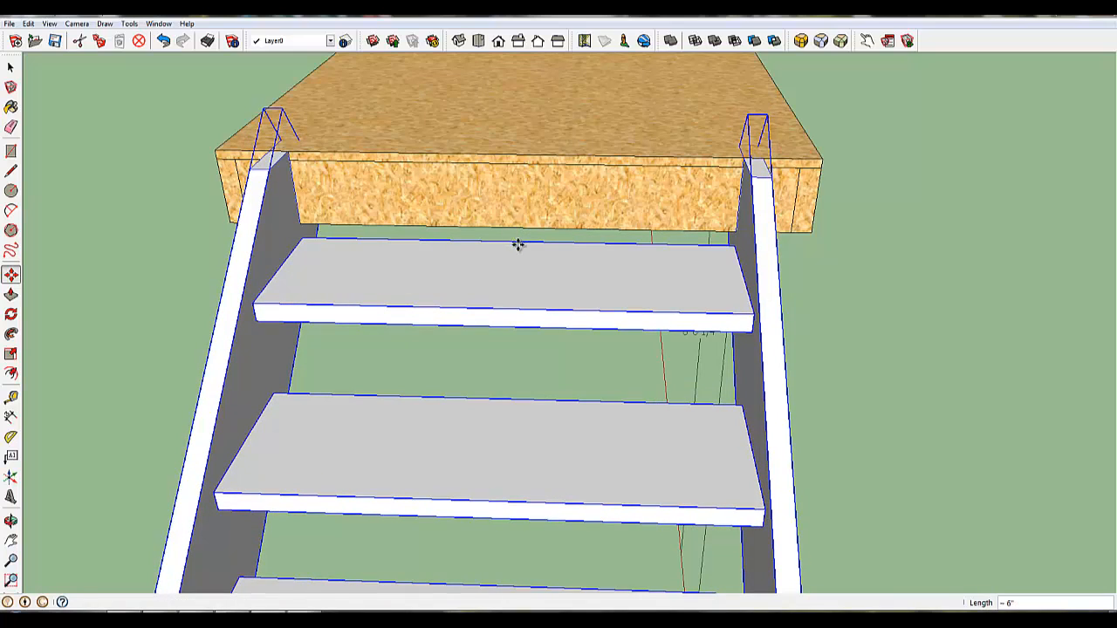
Deselect the staircase and examine the stringers and treads from the upper landing down to the brick base
middle_drag(885, 375, 511, 281)
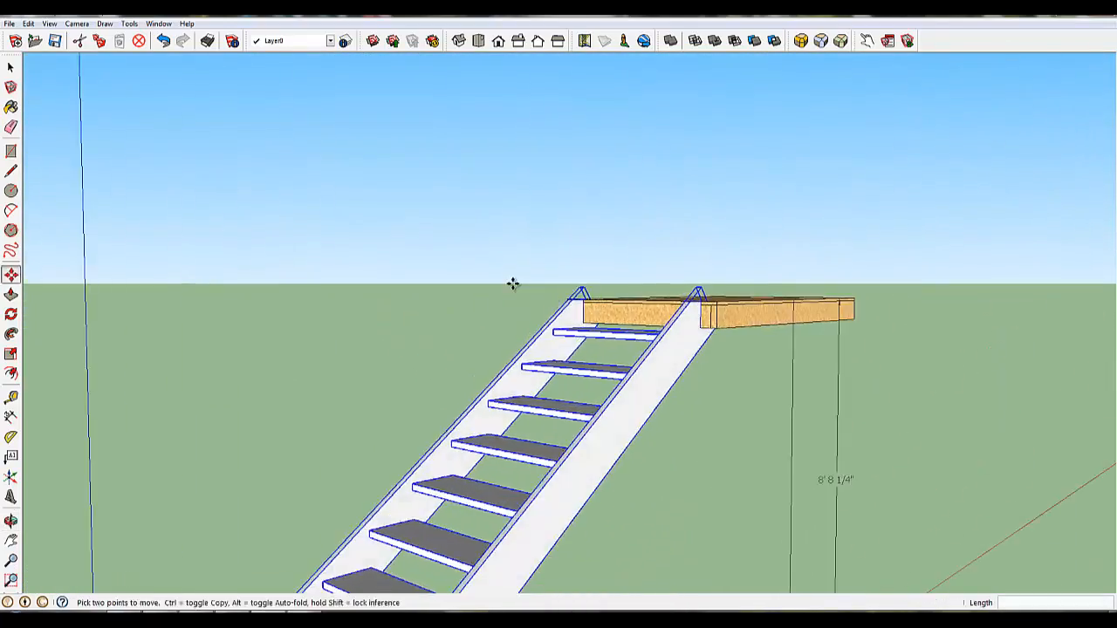
key(space)
click(439, 319)
scroll(637, 442, down, 6)
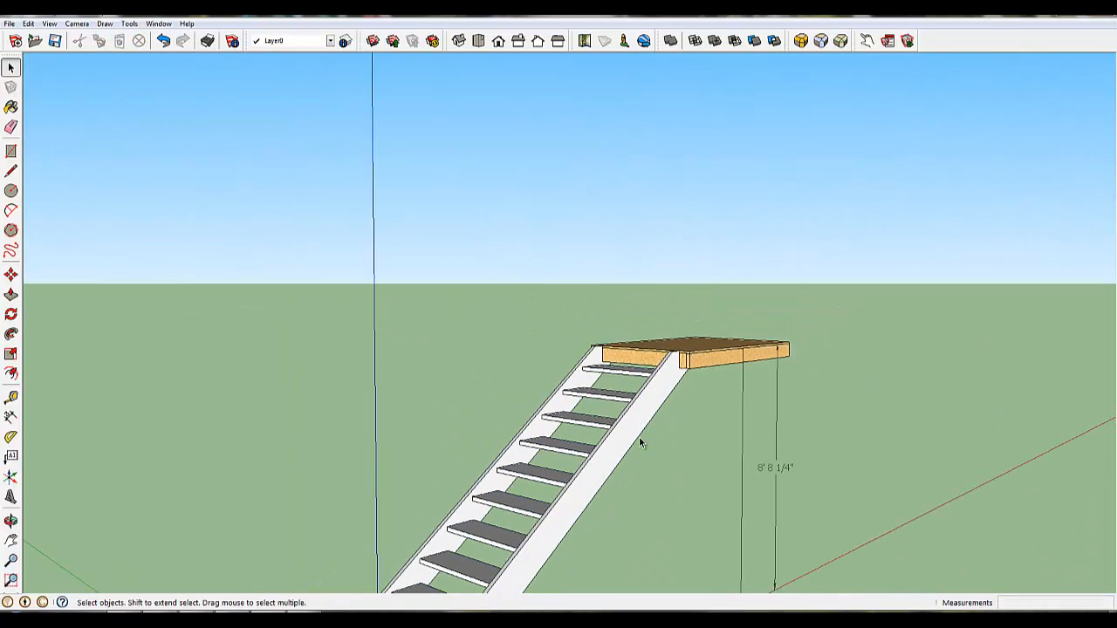
middle_drag(661, 487, 724, 369)
scroll(590, 456, up, 10)
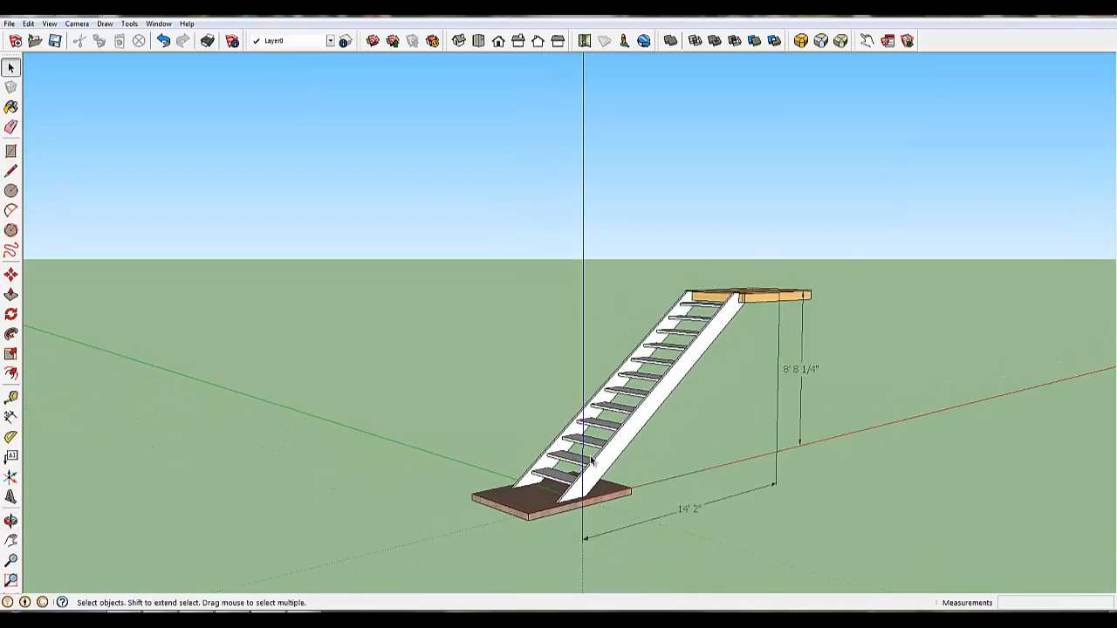
middle_drag(586, 435, 606, 362)
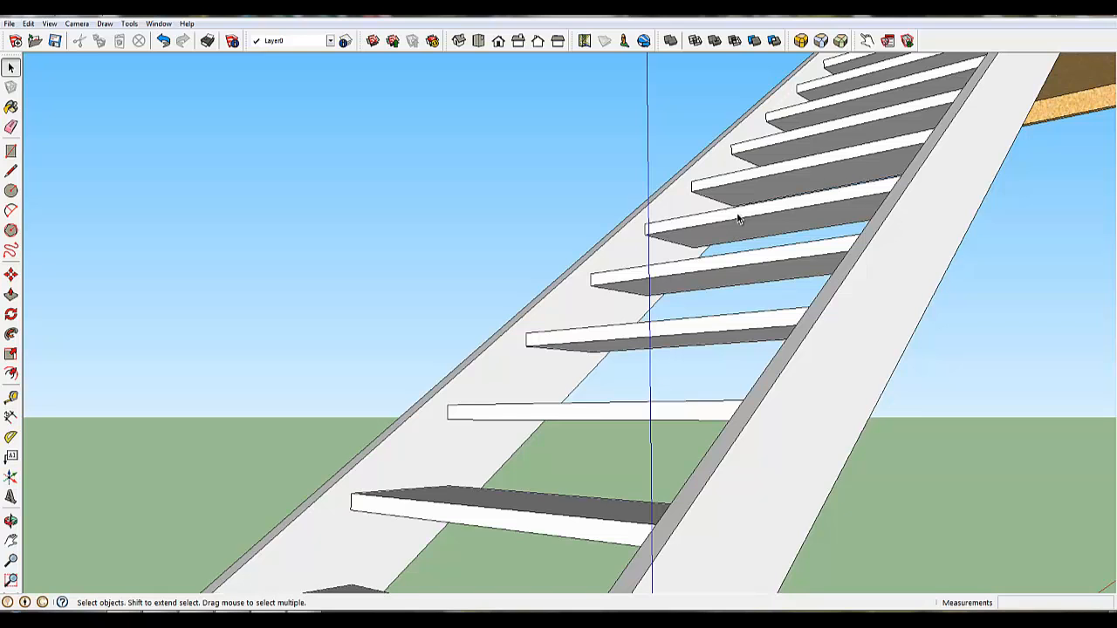
scroll(737, 221, down, 5)
middle_drag(736, 224, 729, 258)
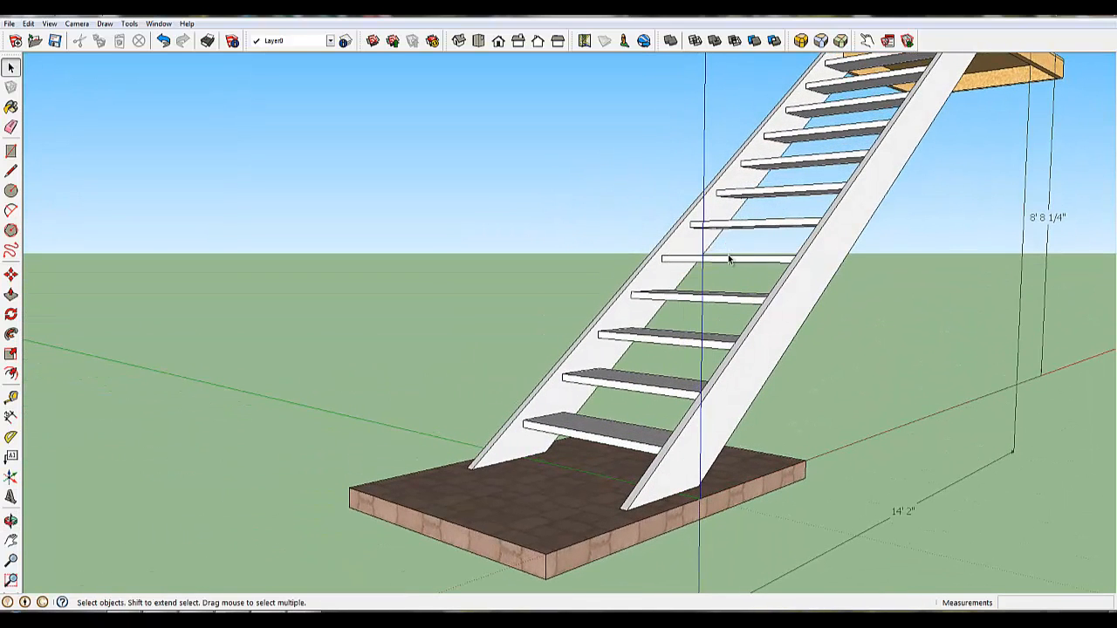